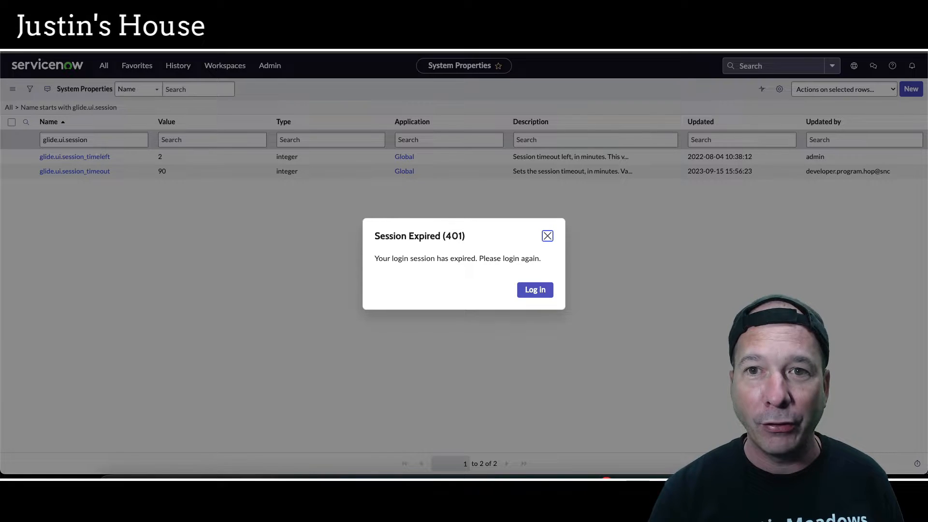
Dismiss the expired-session notice and go to sys_properties.list showing all 2,854 properties.
{"action": "left_click", "coordinate": [547, 235]}
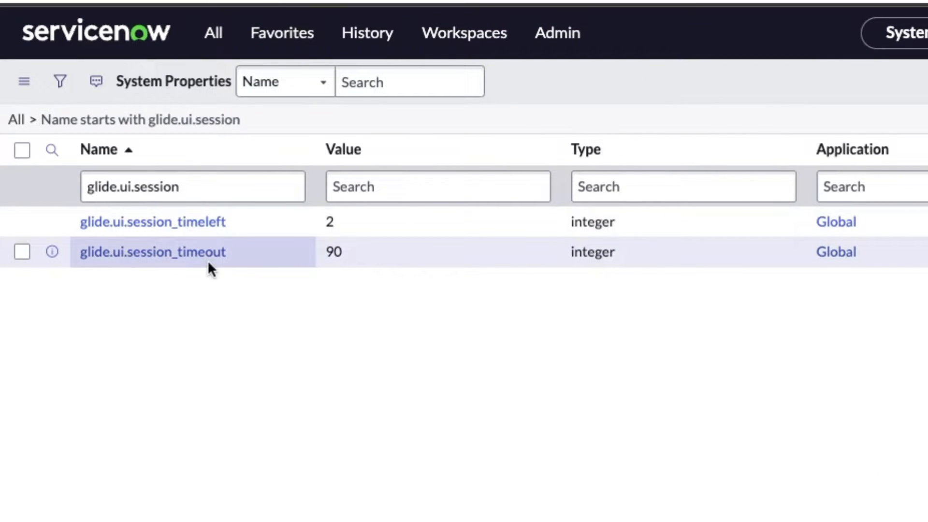
{"action": "left_click", "coordinate": [213, 32]}
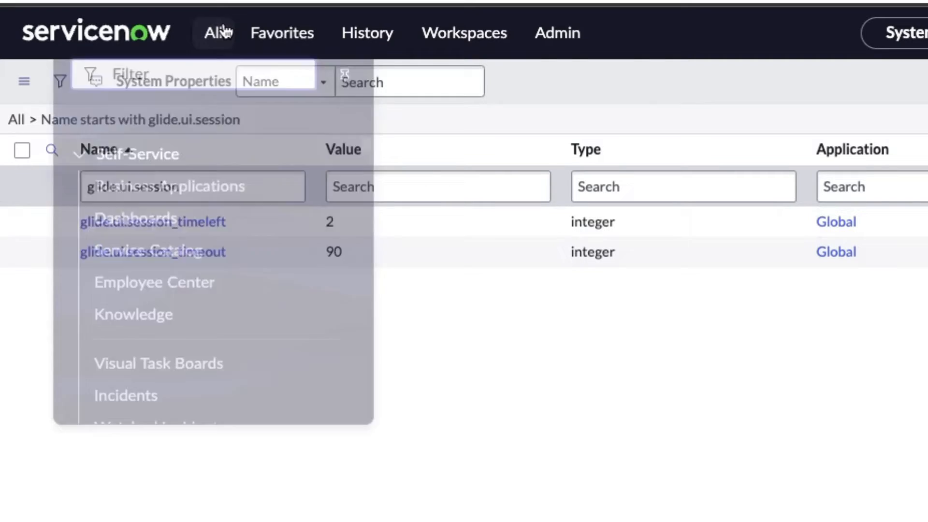
{"action": "type", "text": "sys_"}
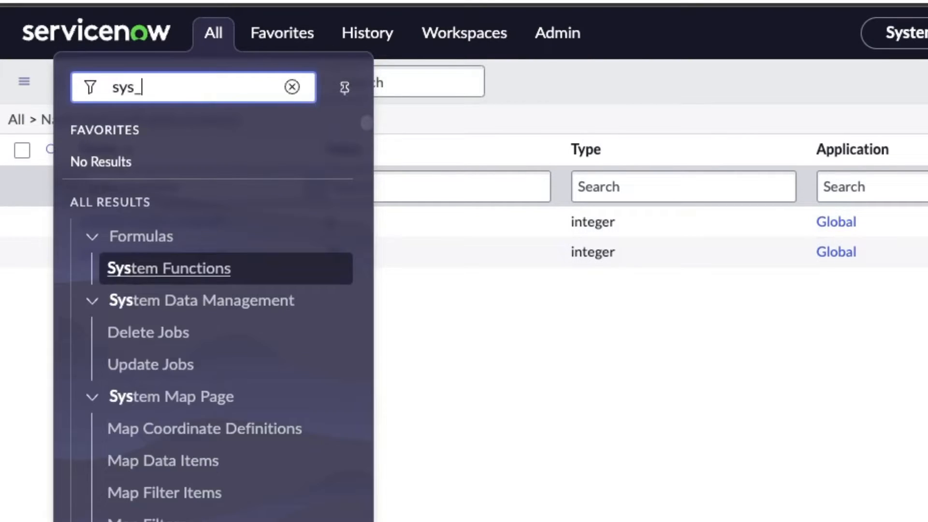
{"action": "type", "text": "properties.list"}
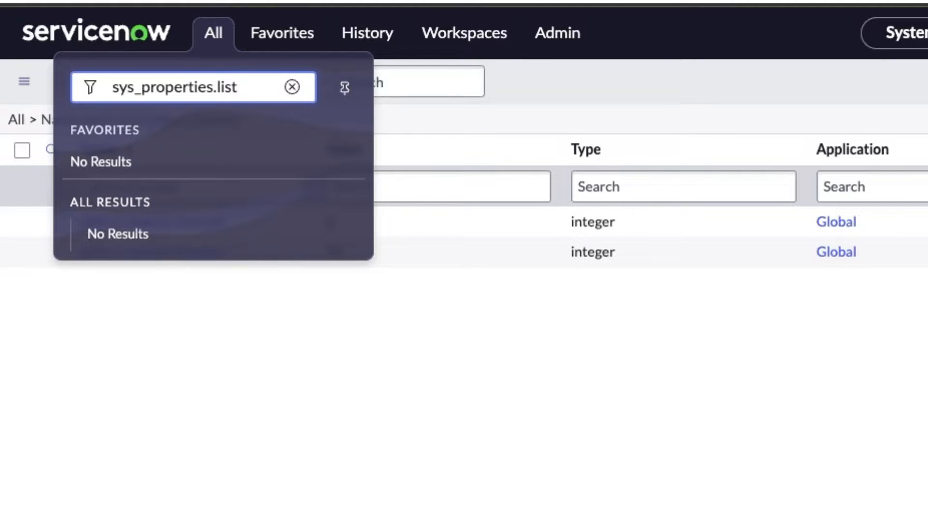
{"action": "key", "text": "Return"}
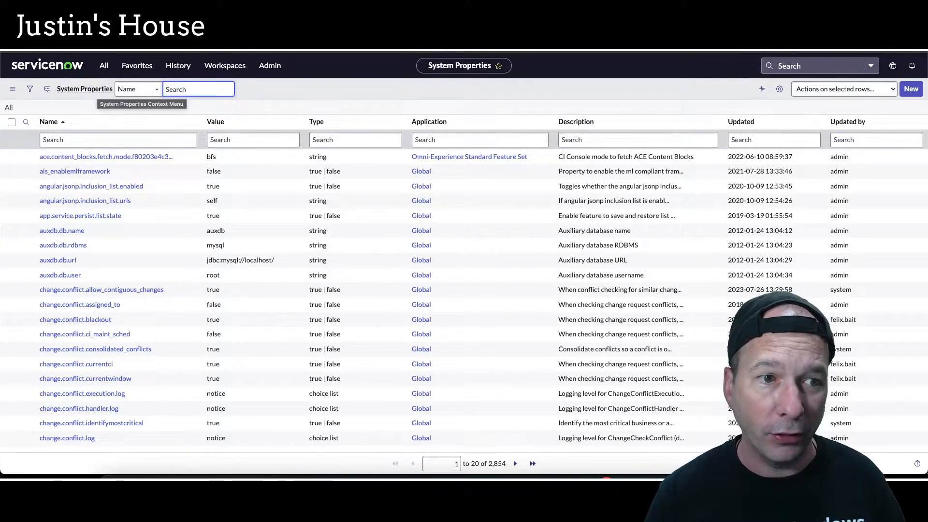
Filter the Name column by glide.ui.session, leaving session_timeleft and session_timeout.
{"action": "left_click", "coordinate": [106, 138]}
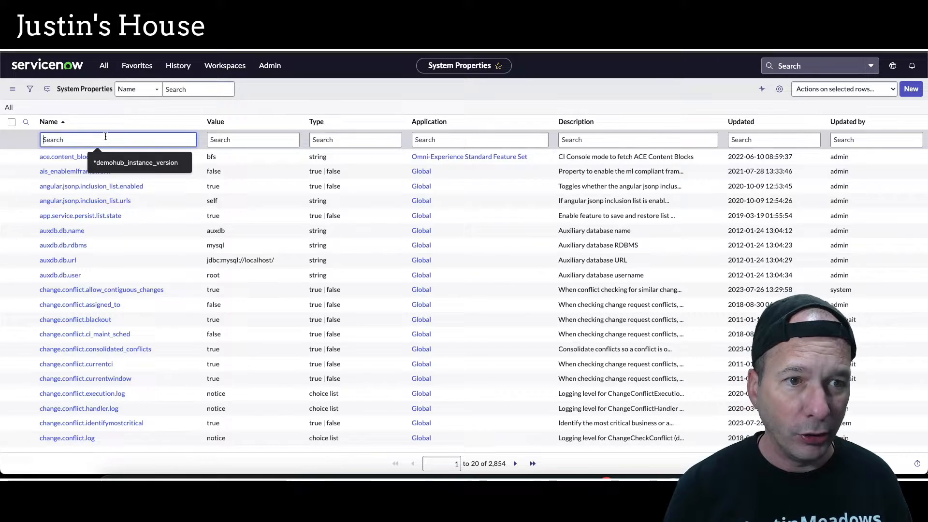
{"action": "type", "text": "gli"}
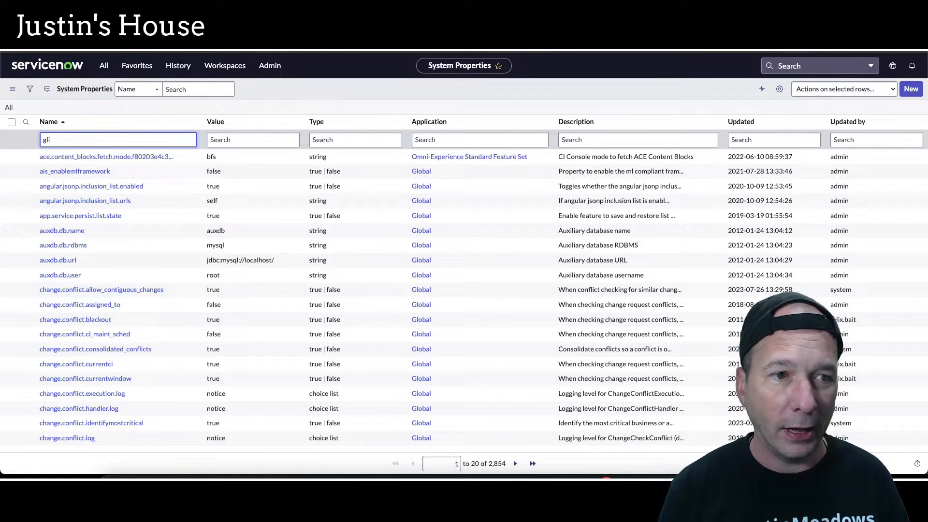
{"action": "type", "text": "de.ui.session"}
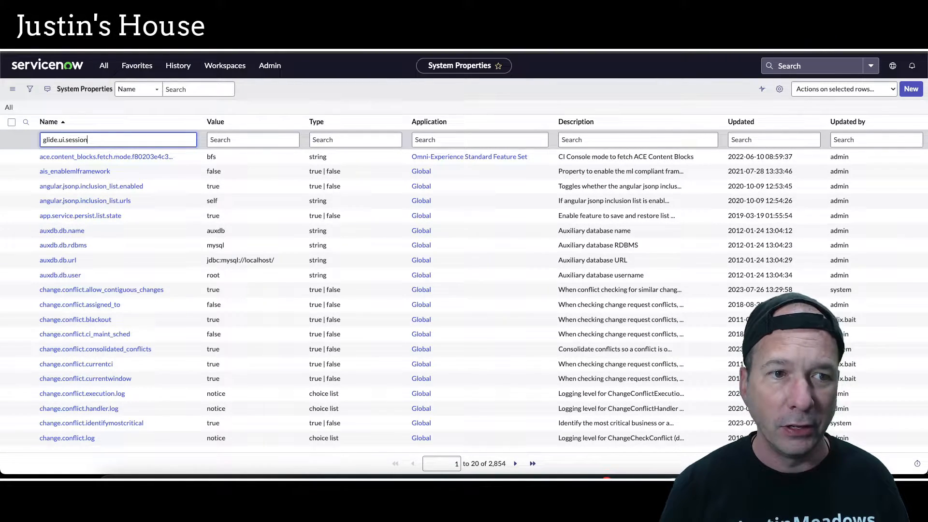
{"action": "key", "text": "Return"}
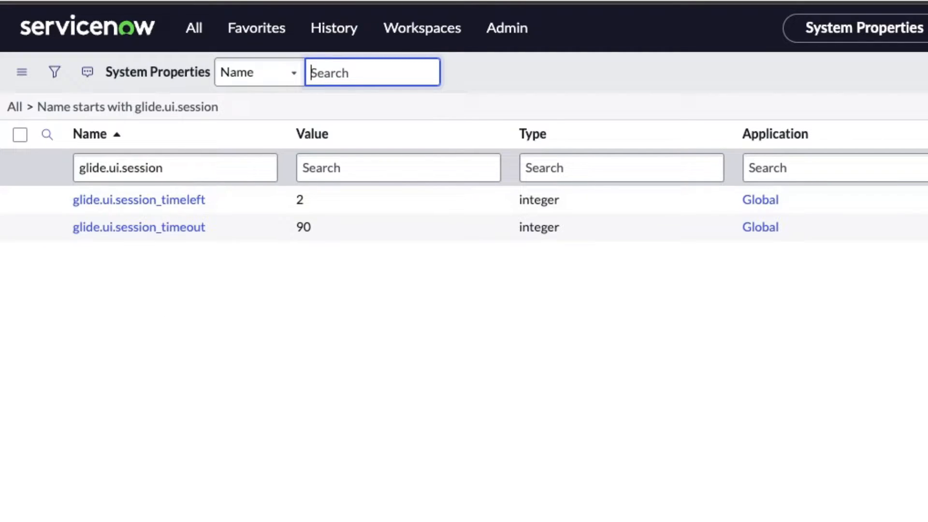
{"action": "left_click_drag", "start_coordinate": [38, 158], "coordinate": [390, 262]}
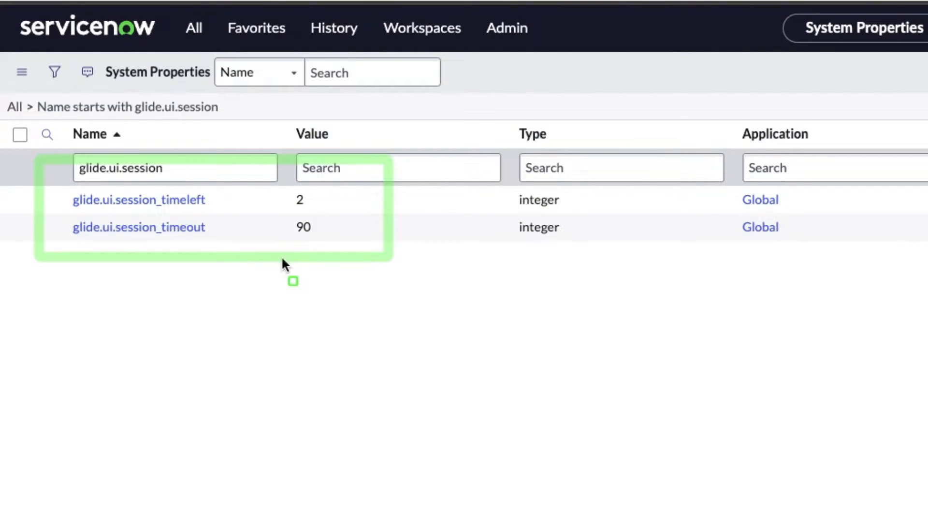
{"action": "left_click_drag", "start_coordinate": [264, 205], "coordinate": [351, 244]}
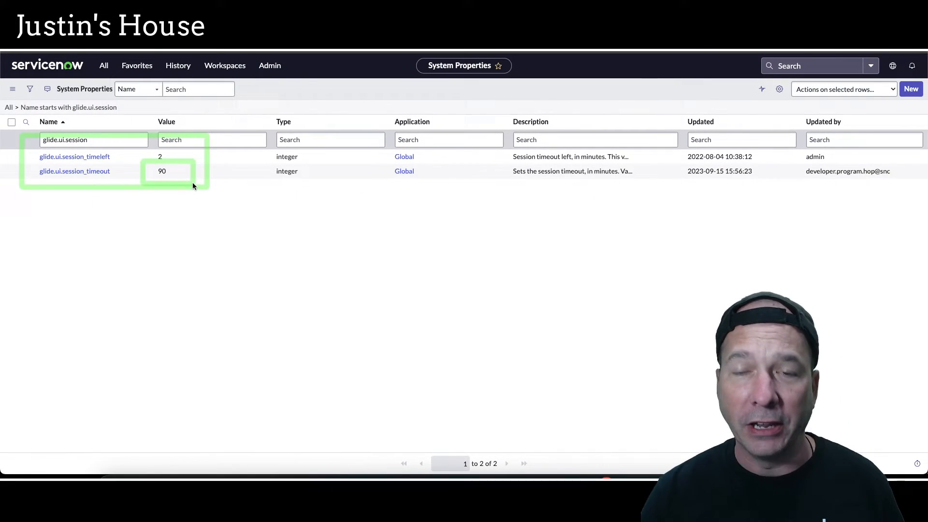
{"action": "left_click_drag", "start_coordinate": [493, 163], "coordinate": [657, 188]}
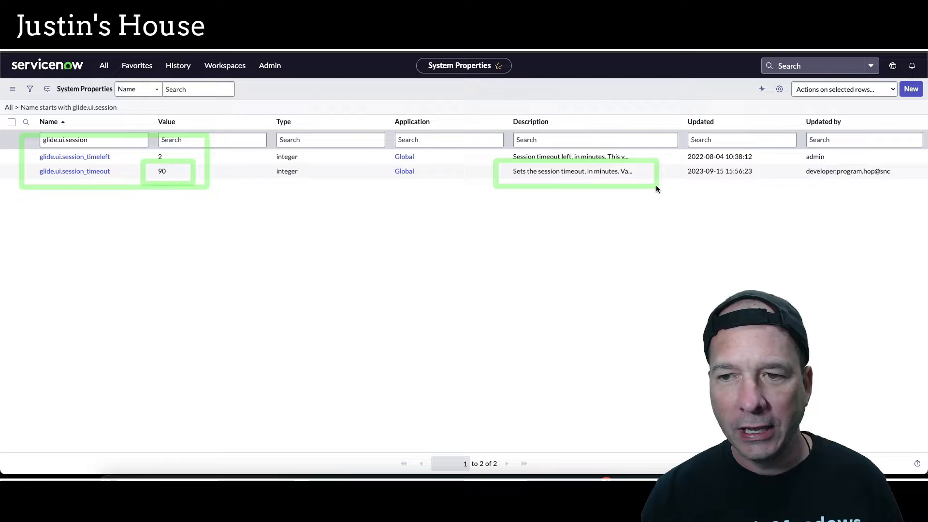
{"action": "key", "text": "Escape"}
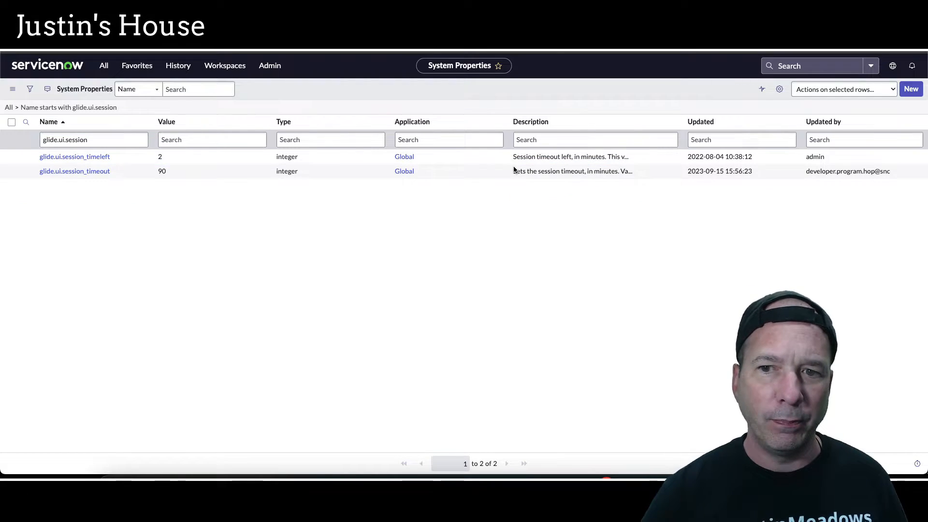
In the glide.ui.session_timeout record, replace the Value 90 with 1440.
{"action": "left_click", "coordinate": [93, 171]}
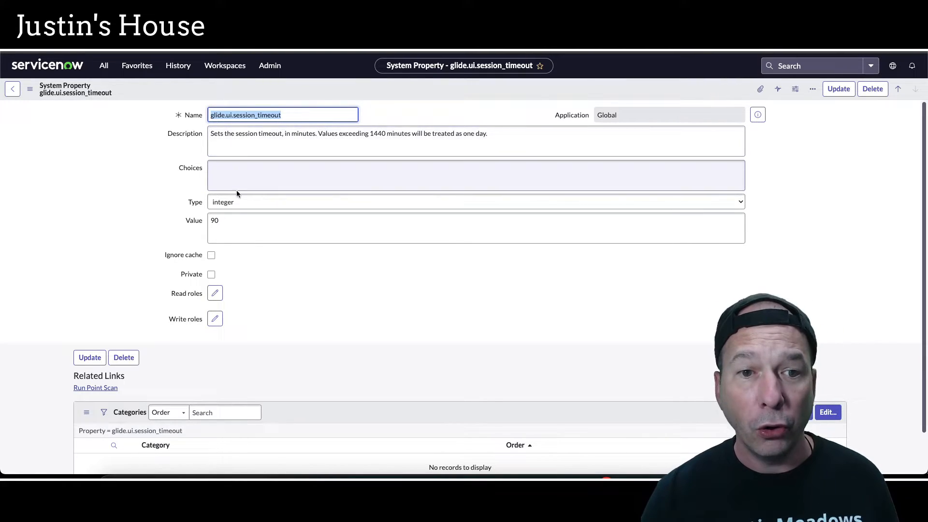
{"action": "left_click", "coordinate": [243, 214]}
{"action": "left_click_drag", "start_coordinate": [239, 218], "coordinate": [186, 218]}
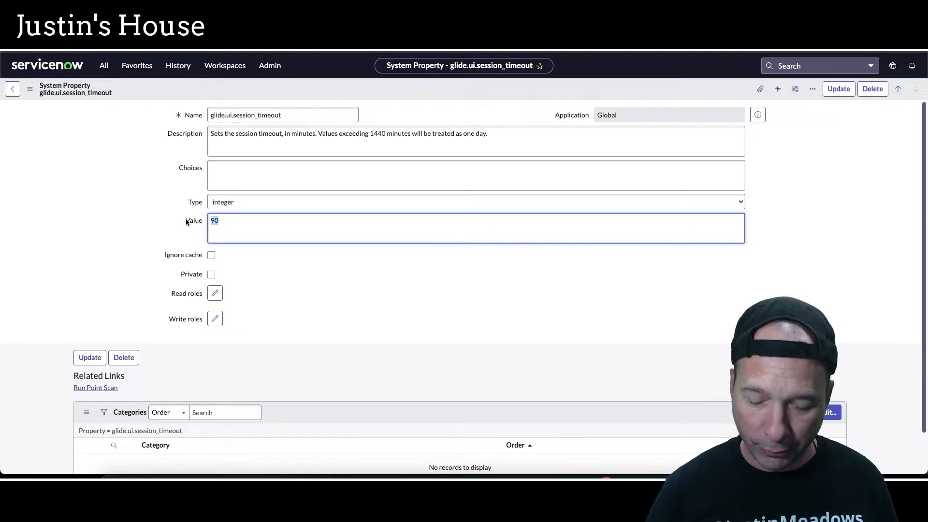
{"action": "type", "text": "144"}
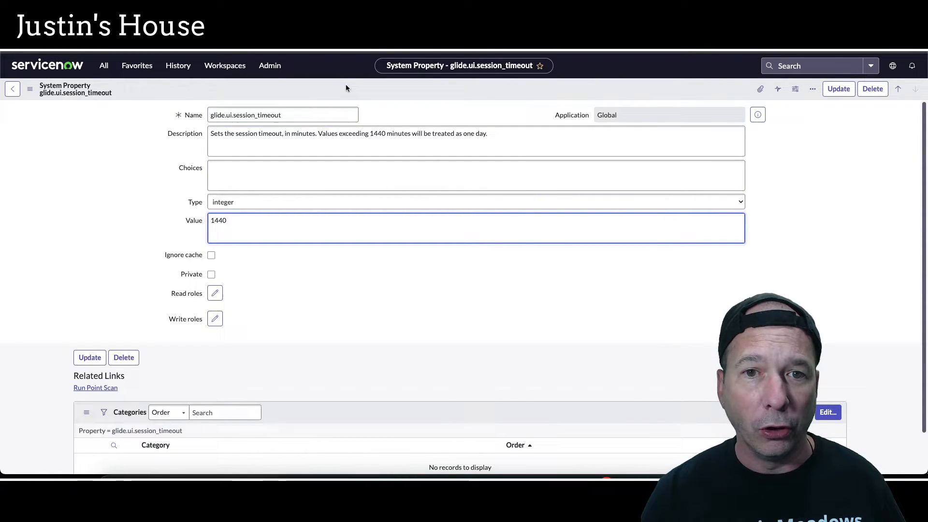
Save the record via the header menu so the 1440-minute timeout is stored.
{"action": "right_click", "coordinate": [346, 84]}
{"action": "left_click", "coordinate": [352, 90]}
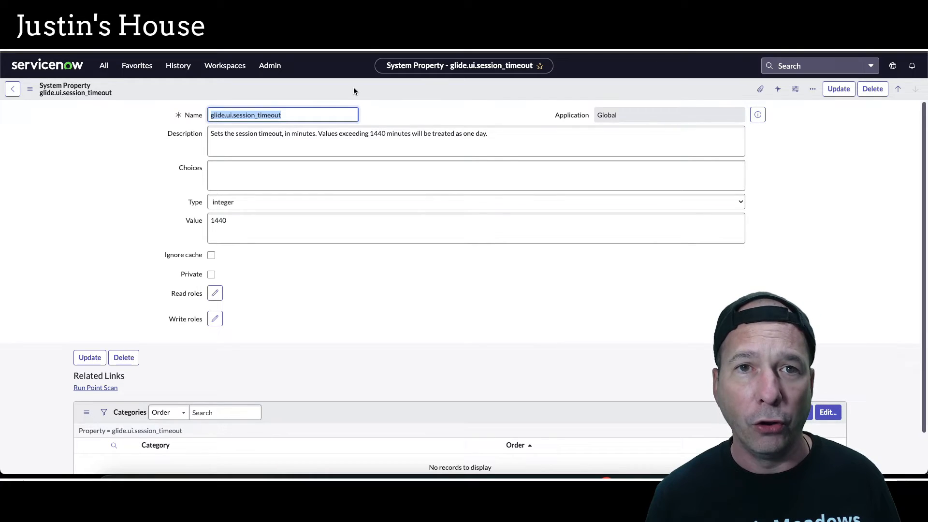
{"action": "left_click", "coordinate": [244, 215]}
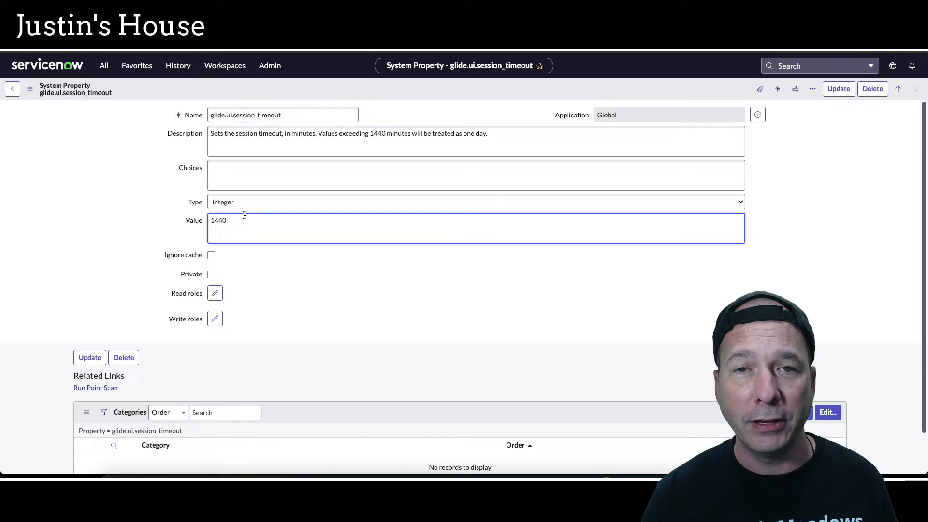